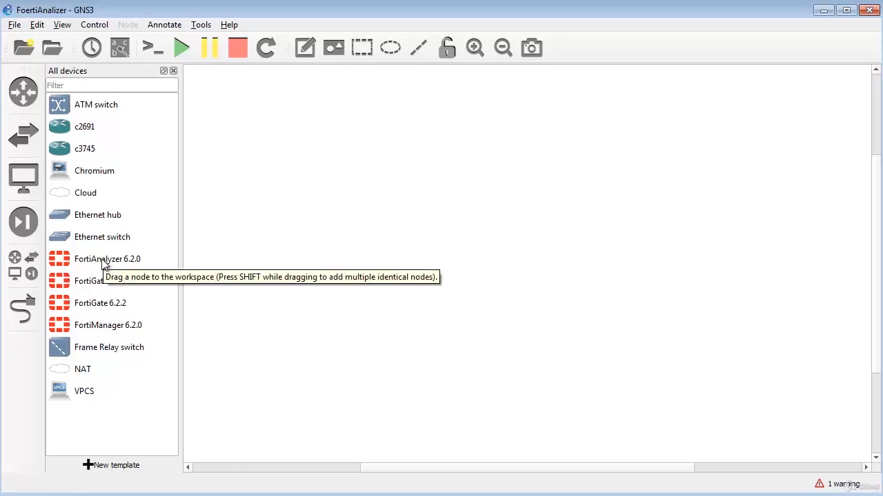
Add a FortiAnalyzer 6.2.0 node to the workspace and a Cloud node beside it, hosted on the AESYNERGY server
left_click_drag(102, 262, 292, 235)
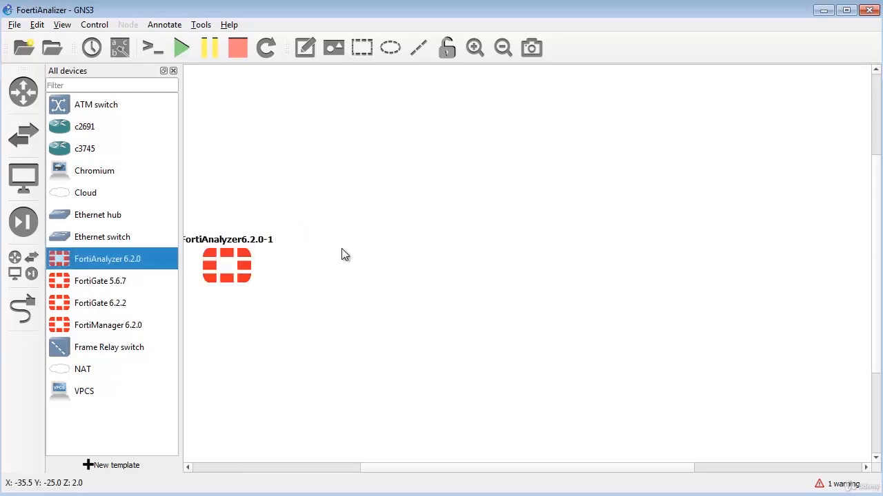
left_click_drag(245, 274, 479, 251)
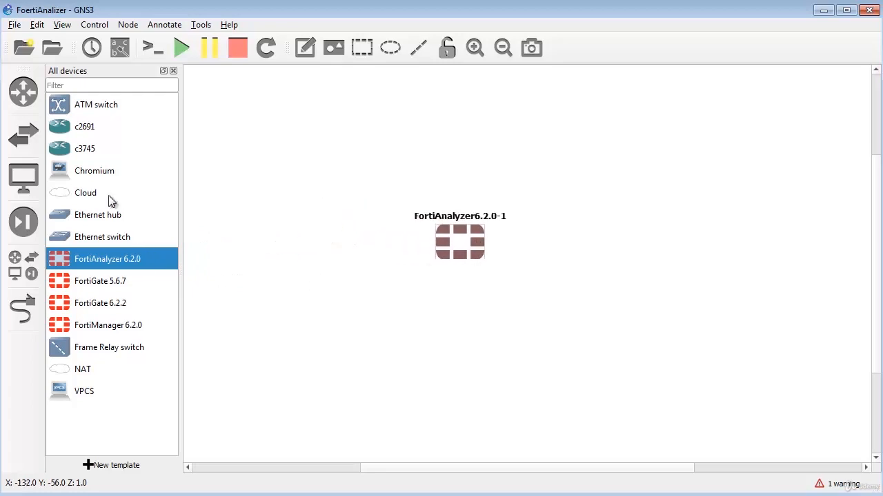
left_click(90, 198)
left_click_drag(99, 196, 301, 254)
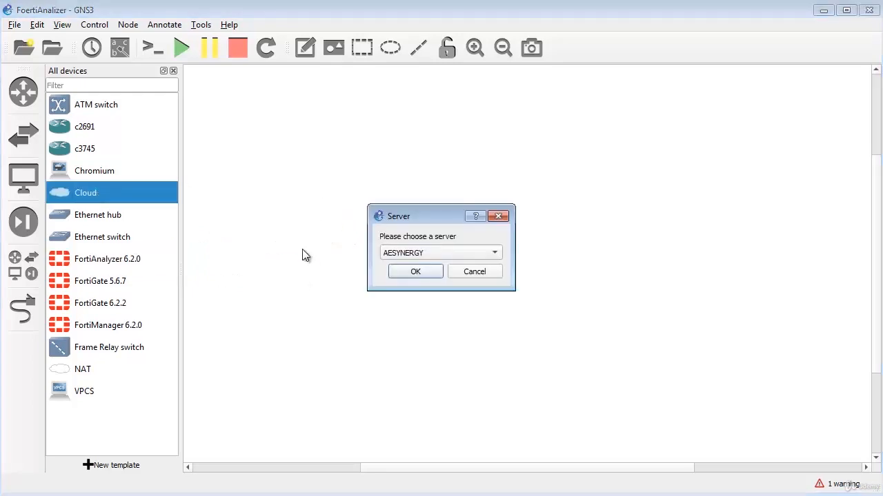
left_click(402, 276)
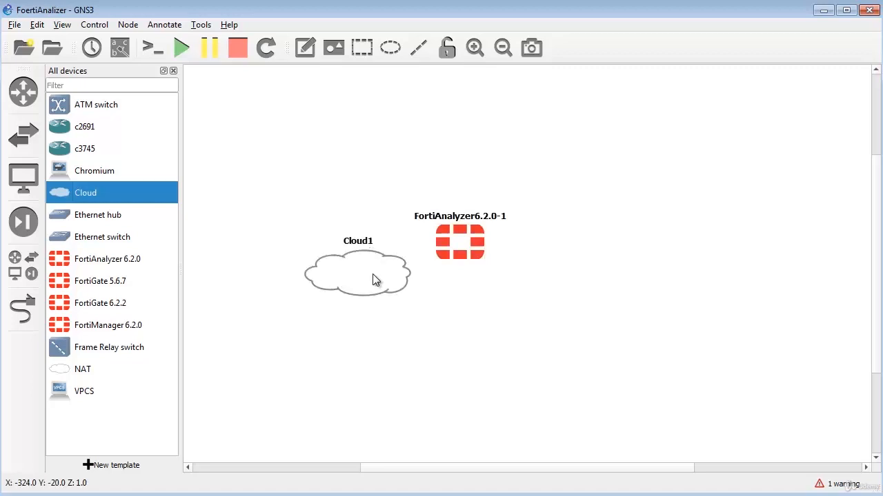
left_click_drag(374, 276, 300, 248)
Try to link Cloud1 to the FortiAnalyzer node
left_click(23, 310)
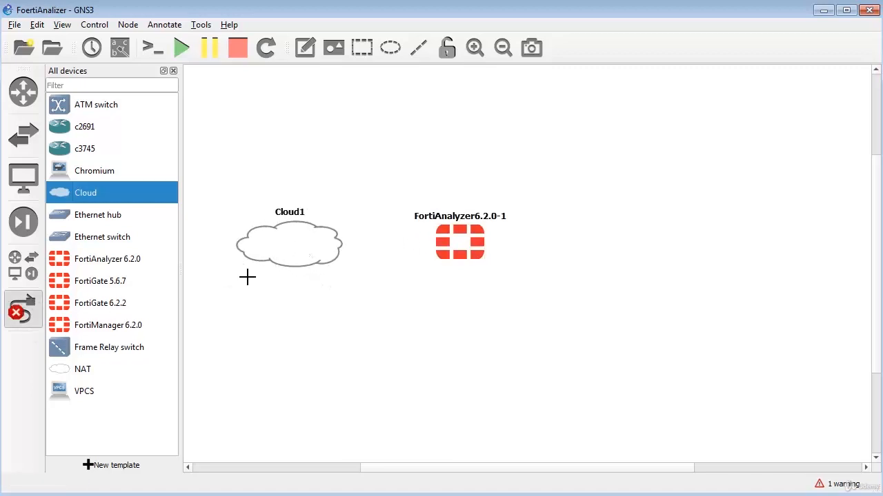
left_click(297, 252)
left_click(493, 269)
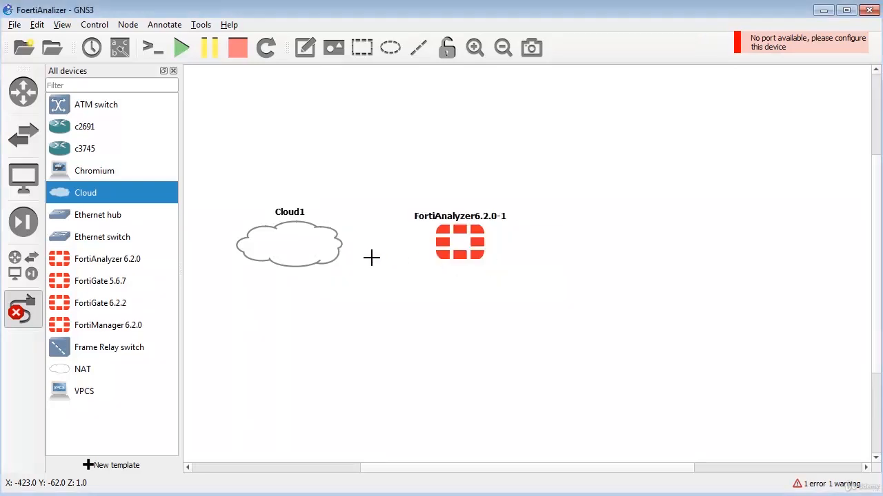
Configure Cloud1 to show special Ethernet interfaces and add VMware Network Adapter VMnet8 to its interfaces
right_click(292, 256)
left_click(329, 257)
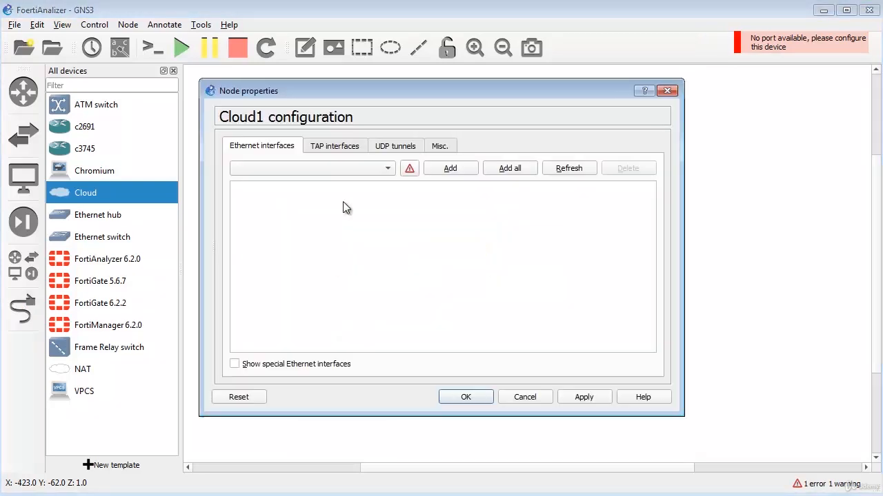
left_click(284, 362)
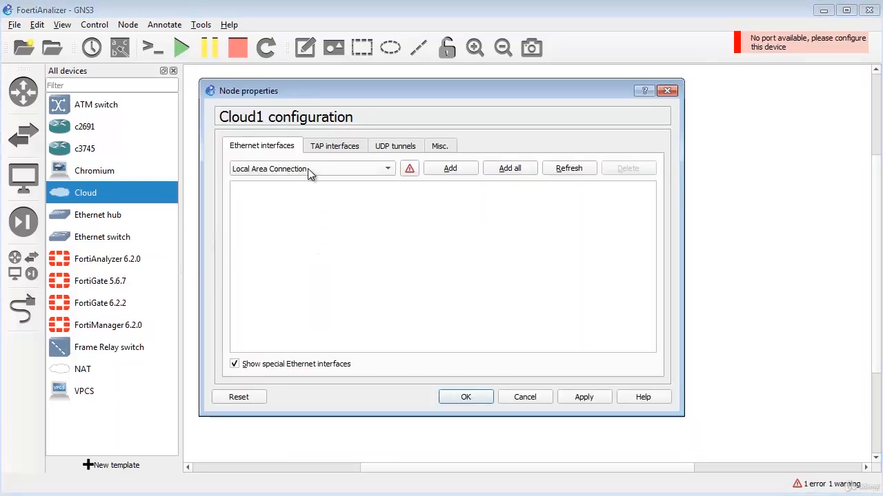
left_click(386, 168)
left_click(308, 198)
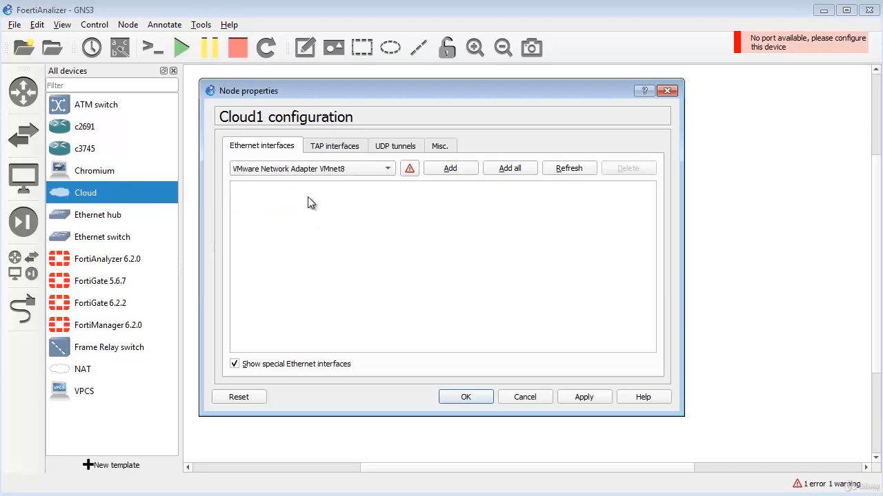
left_click(450, 168)
left_click(583, 397)
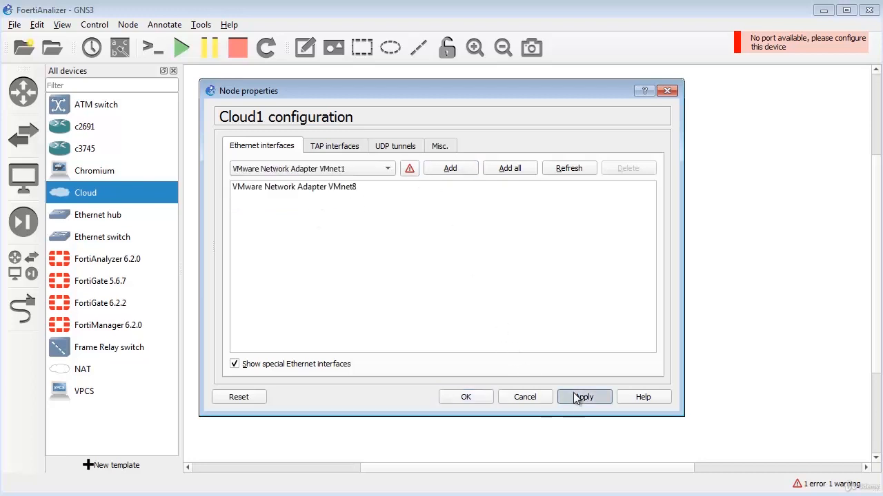
left_click(465, 399)
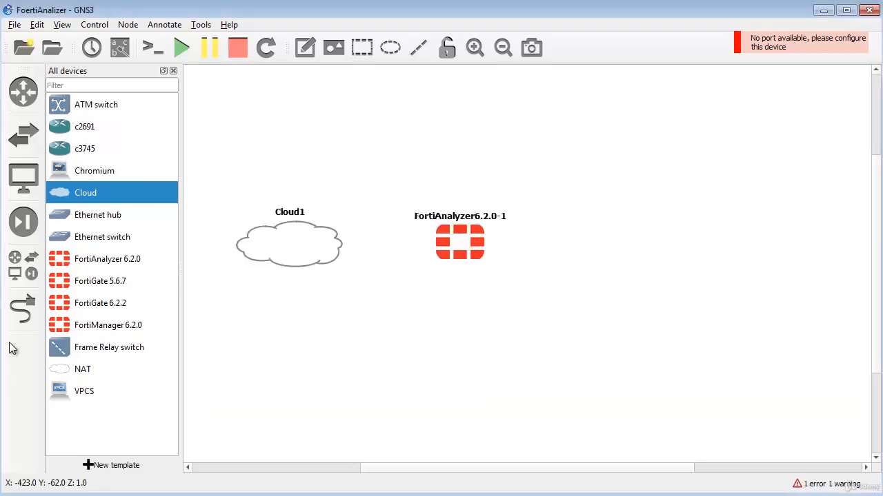
Link Port2 of the FortiAnalyzer node to VMware Network Adapter VMnet8 on Cloud1, and nudge the node slightly toward the cloud
left_click(22, 309)
left_click(295, 251)
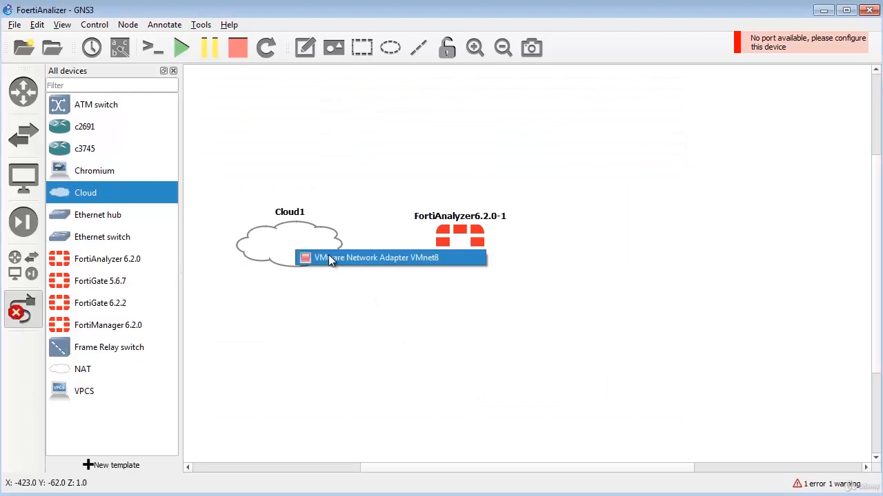
left_click(334, 259)
left_click(333, 246)
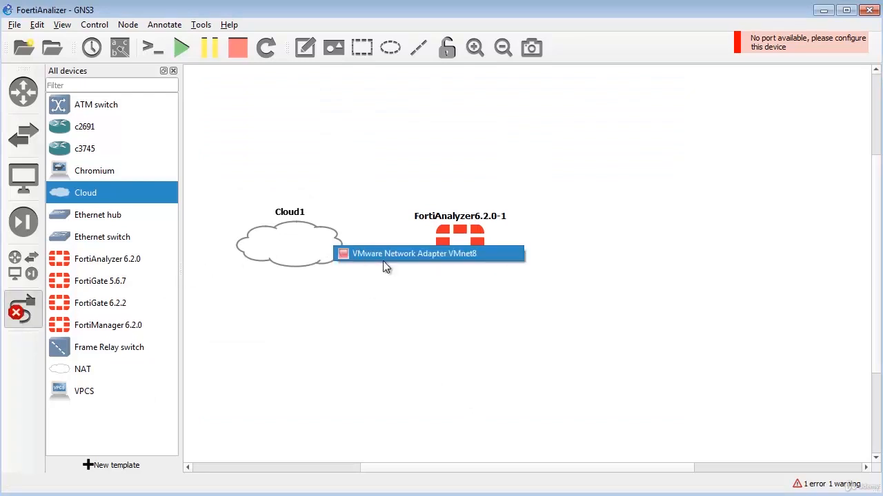
left_click(386, 258)
left_click(445, 247)
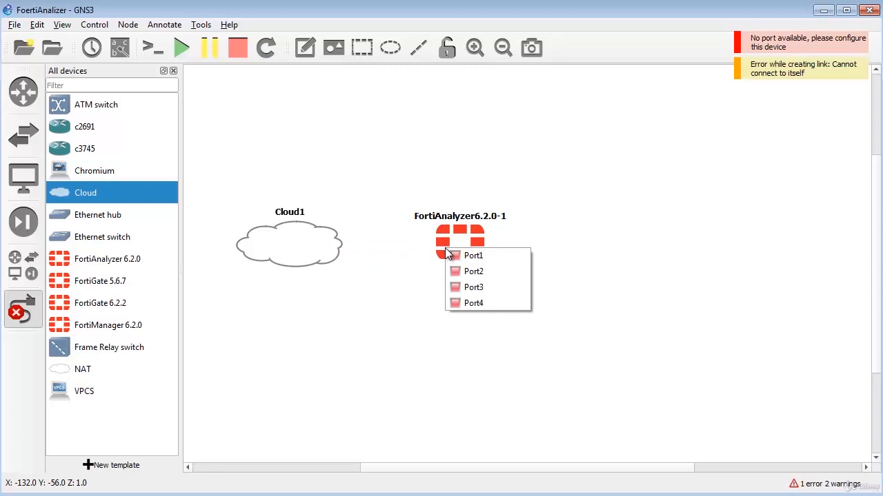
left_click(480, 273)
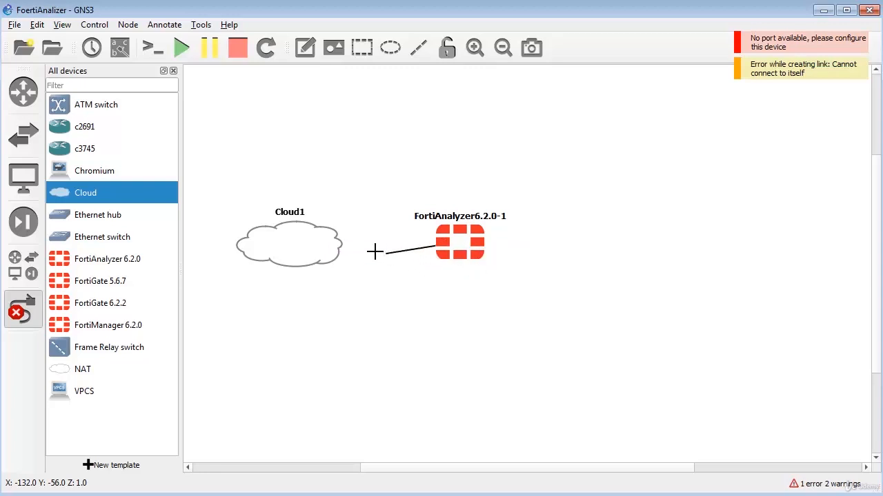
left_click(322, 245)
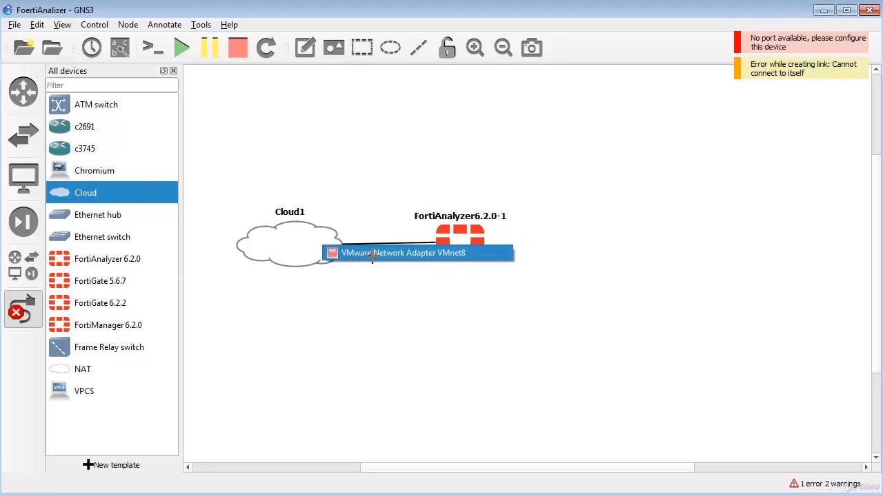
left_click(373, 253)
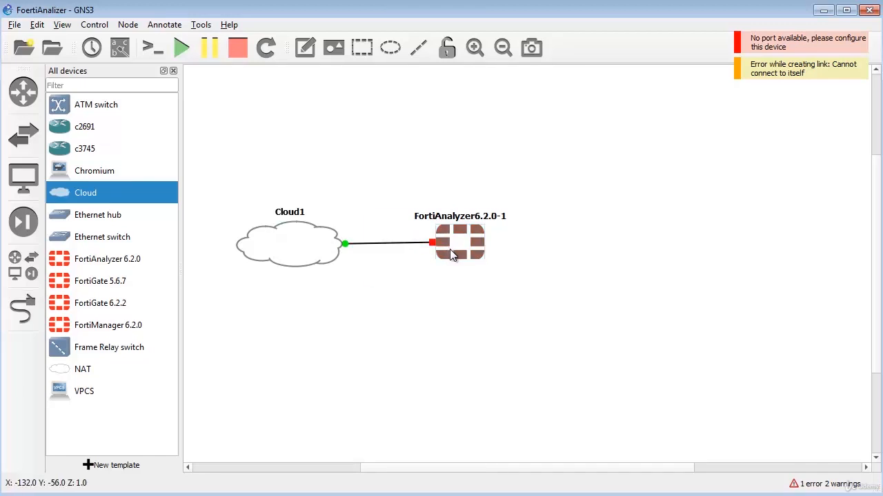
left_click_drag(450, 249, 442, 249)
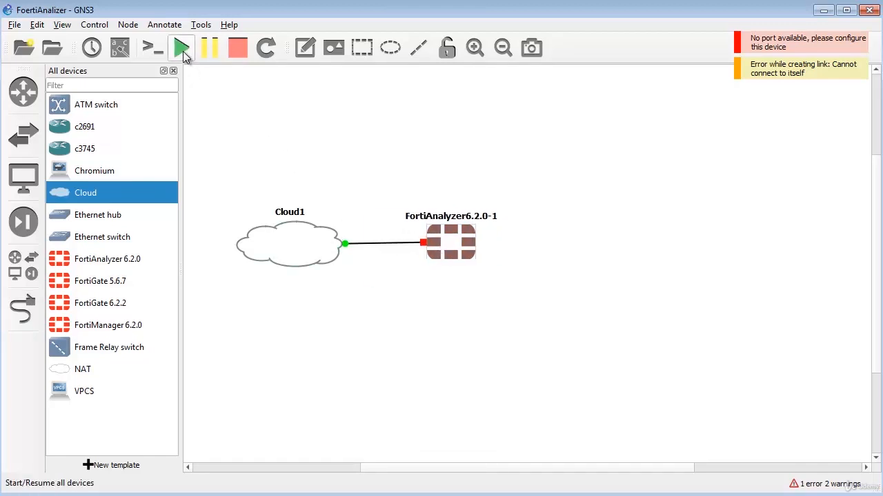
Start all devices and log in to the FortiAnalyzer console as admin with a blank password
right_click(475, 248)
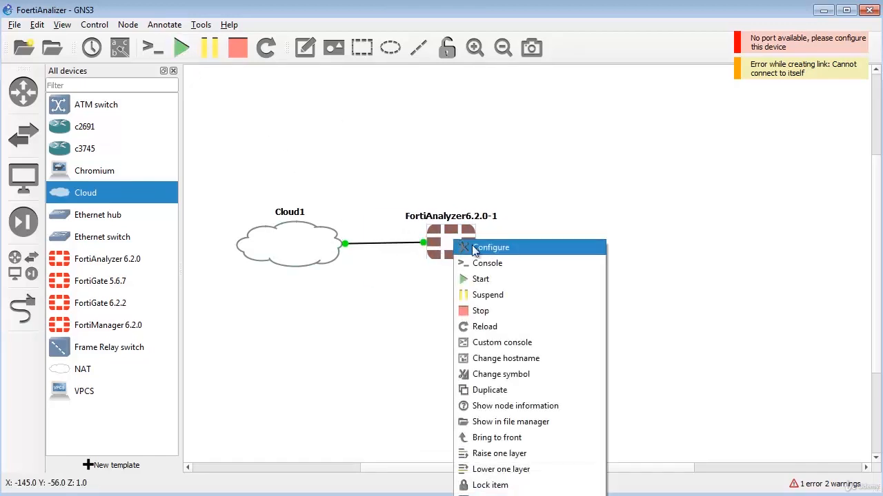
left_click(494, 263)
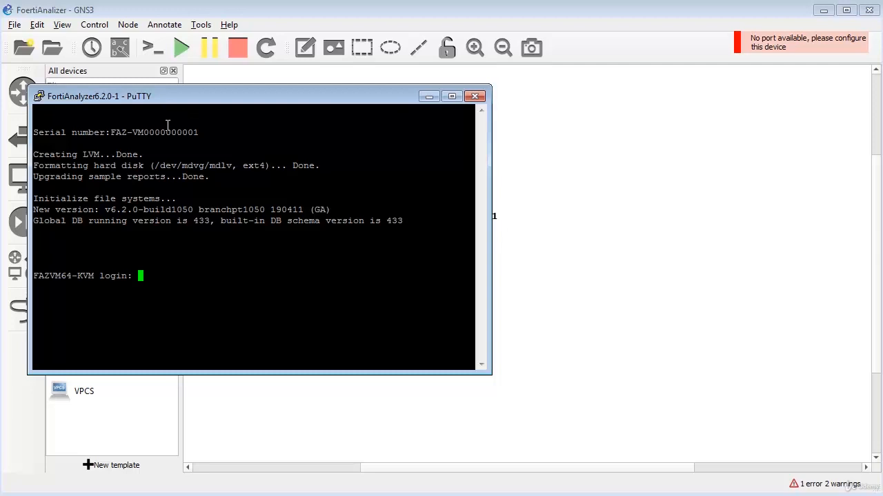
type("admin")
key("Return")
key("Return")
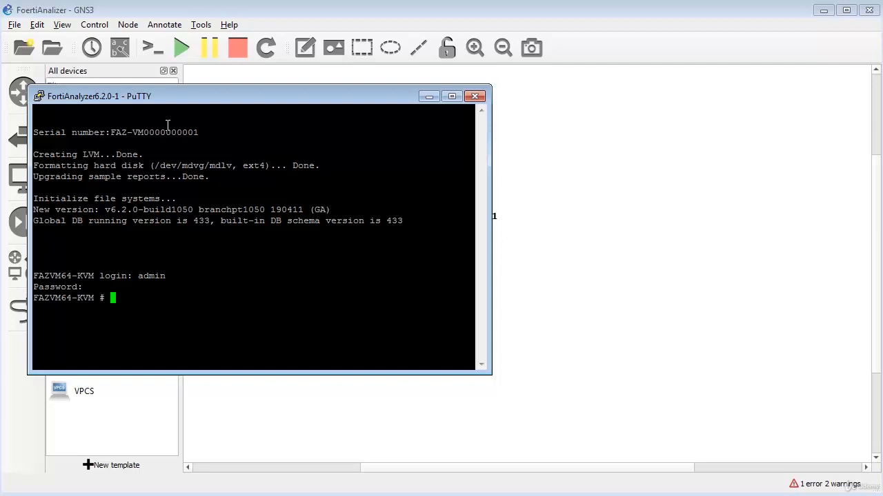
In the system interface configuration, set port2's allowaccess to http and https, and end the configuration
type("config system interface")
key("Return")
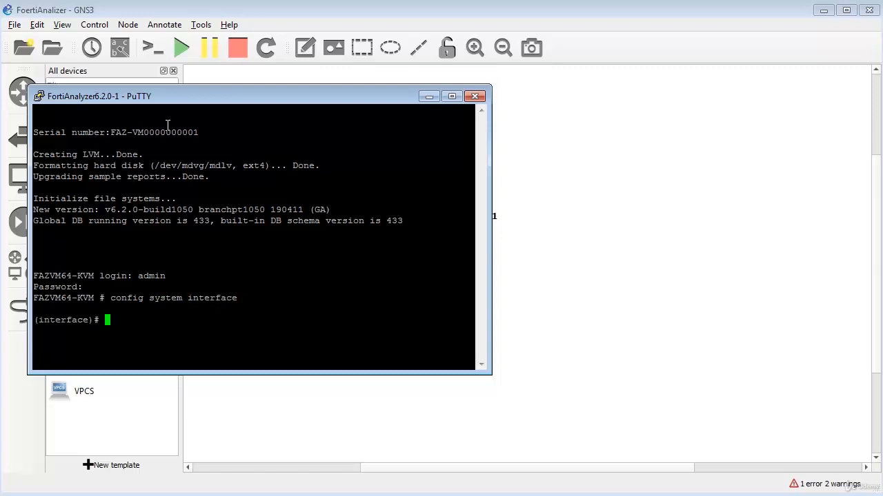
type("edit port1")
key("Return")
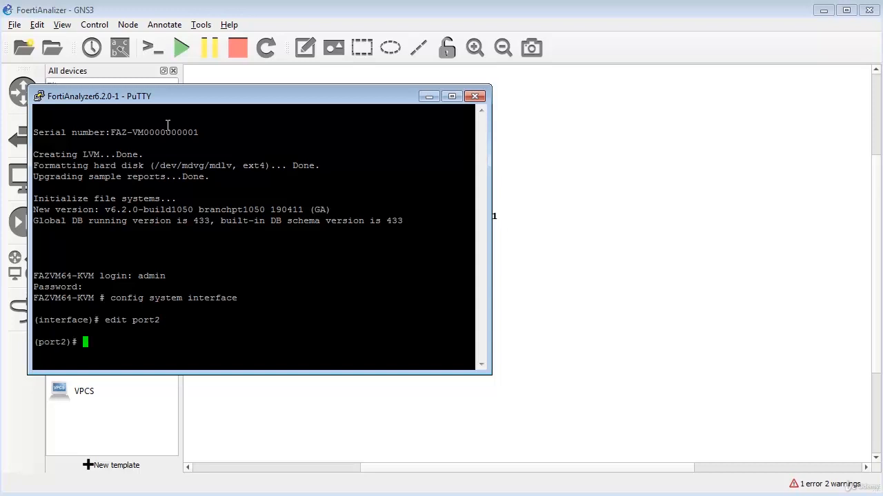
type("set allowaccess http https")
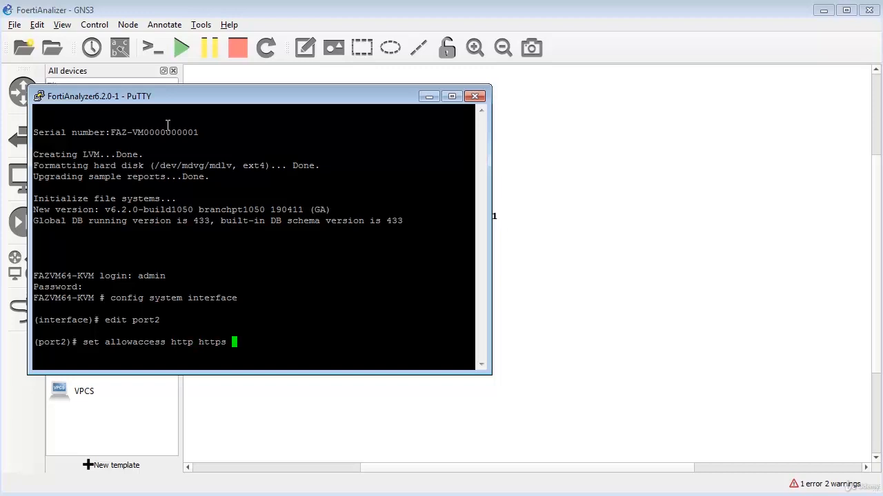
key("Return")
type("next")
key("Return")
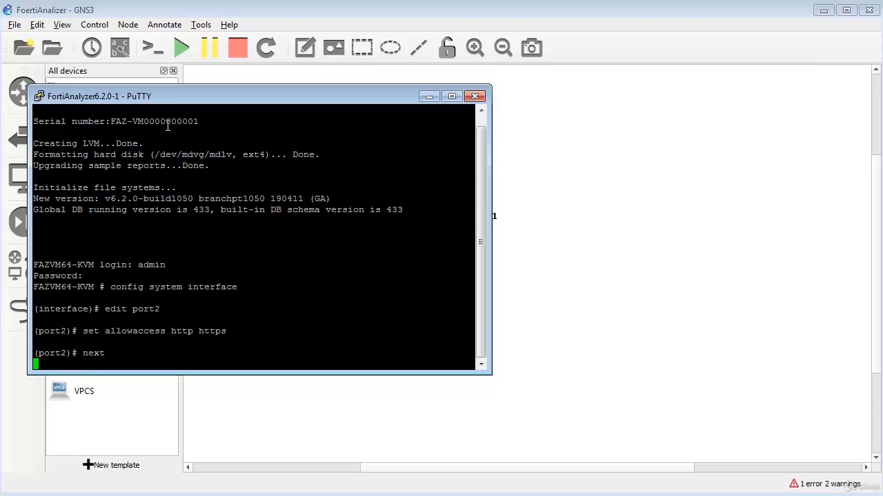
type("end")
key("Return")
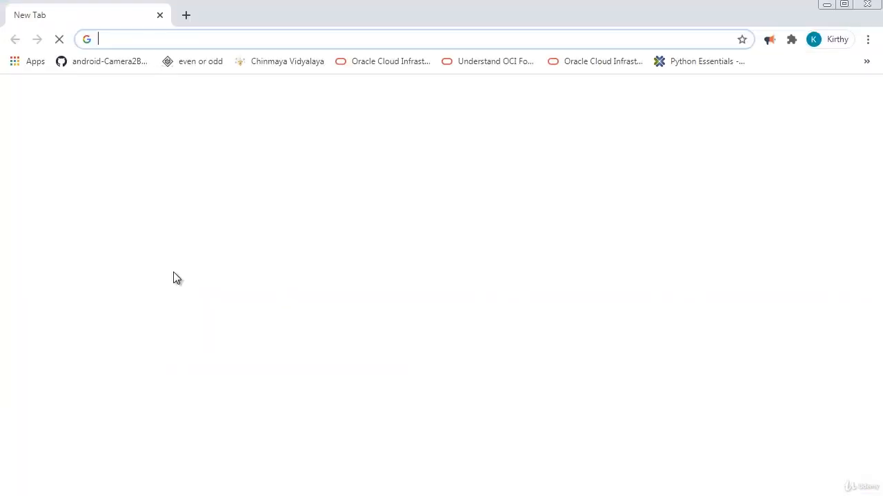
Switch to Chrome and begin entering an address starting with 192 in a new tab
type("192")
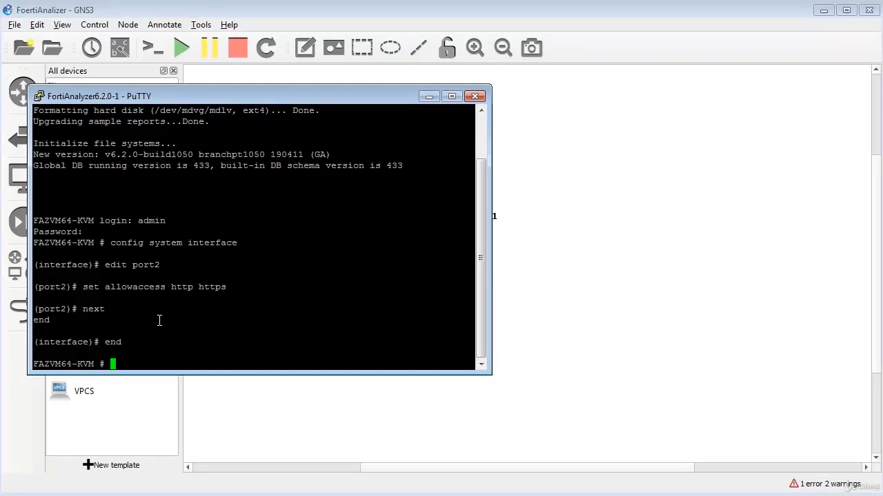
Return to the FortiAnalyzer console and reopen port2 for editing in the system interface configuration
key("Up")
key("Up")
key("Up")
key("Up")
key("Up")
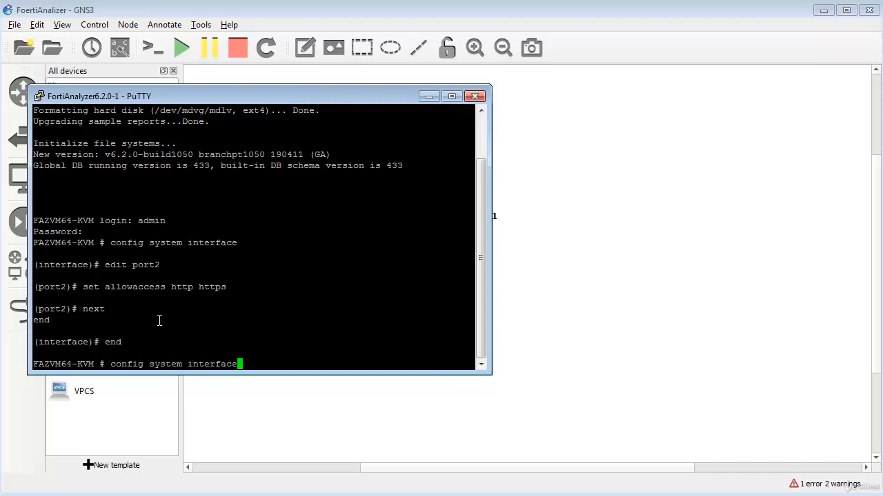
key("Return")
key("Up")
key("Up")
key("Up")
key("Up")
key("Up")
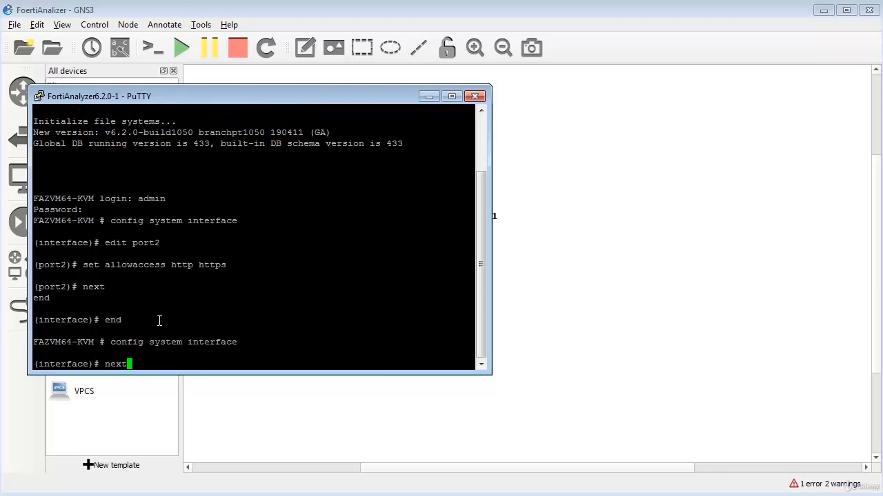
key("Return")
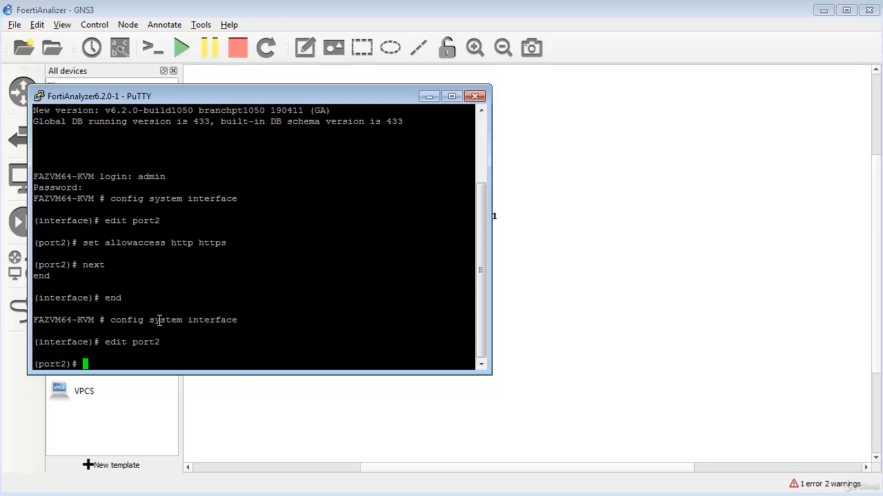
Set port2's IP to 192.168.240.9 with mask 255.255.255.0, and end the interface configuration
type("set")
type("ip 192.168.240.9 255")
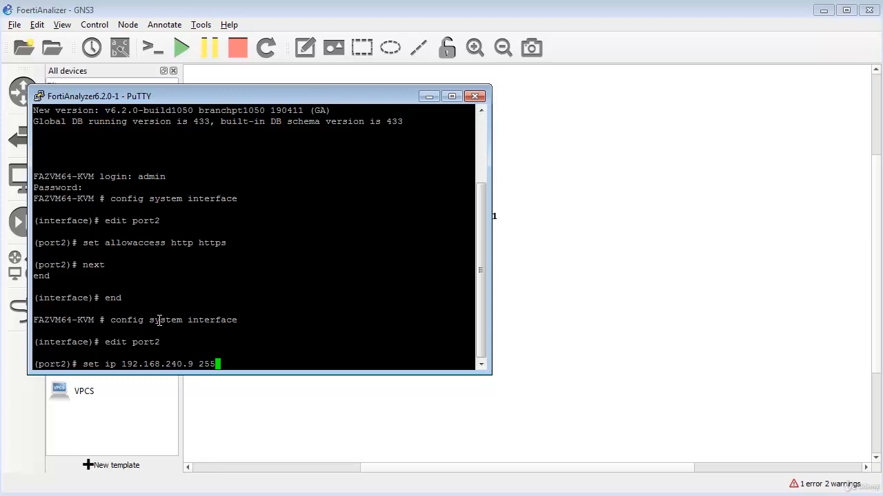
type(".255.255.0")
key("Return")
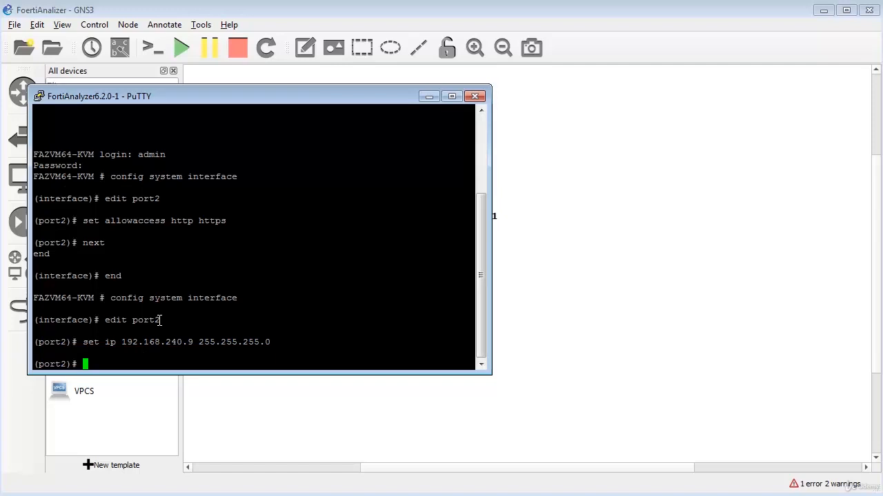
type("next")
key("BackSpace")
key("BackSpace")
key("BackSpace")
key("BackSpace")
type("next")
key("Return")
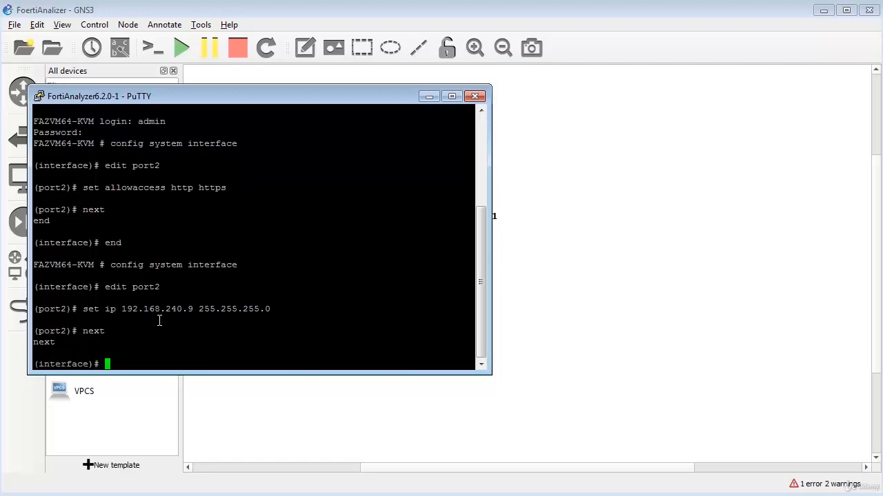
type("end")
key("Return")
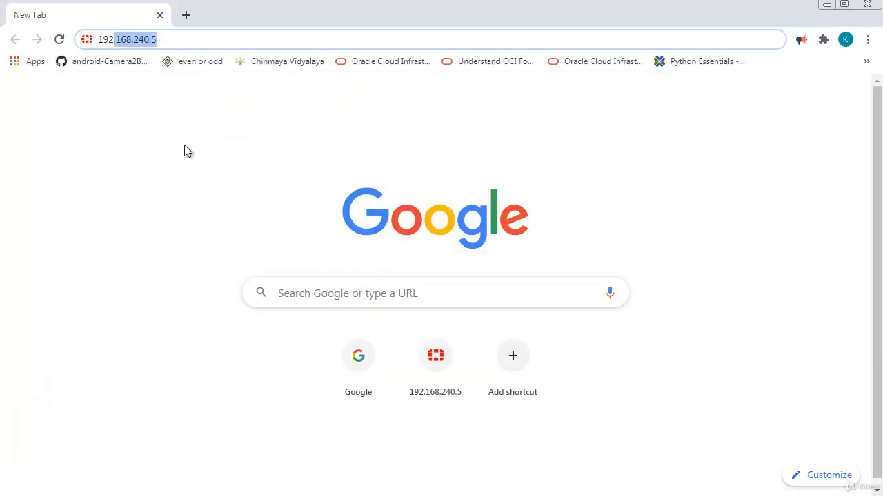
Switch to Chrome and open the FortiAnalyzer web interface at 192.168.240.9
left_click(175, 37)
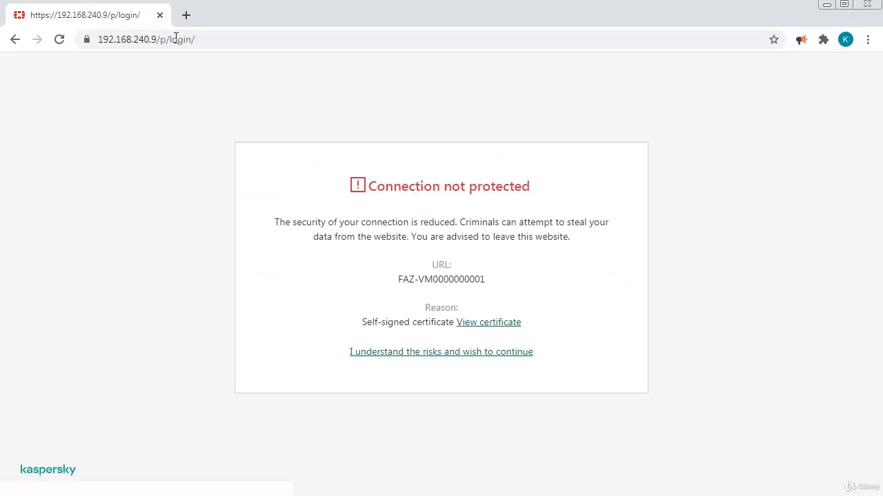
Continue past the self-signed certificate warning and log in to FortiAnalyzer as admin with a blank password
left_click(388, 353)
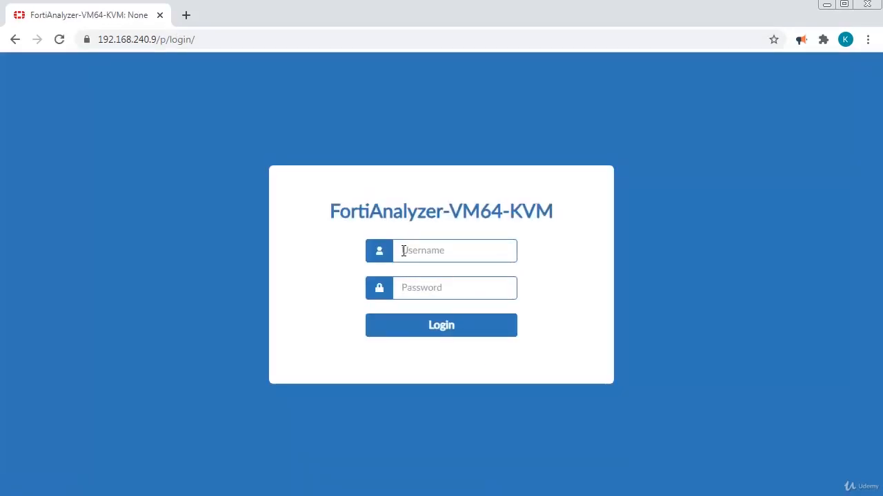
type("admin")
key("Return")
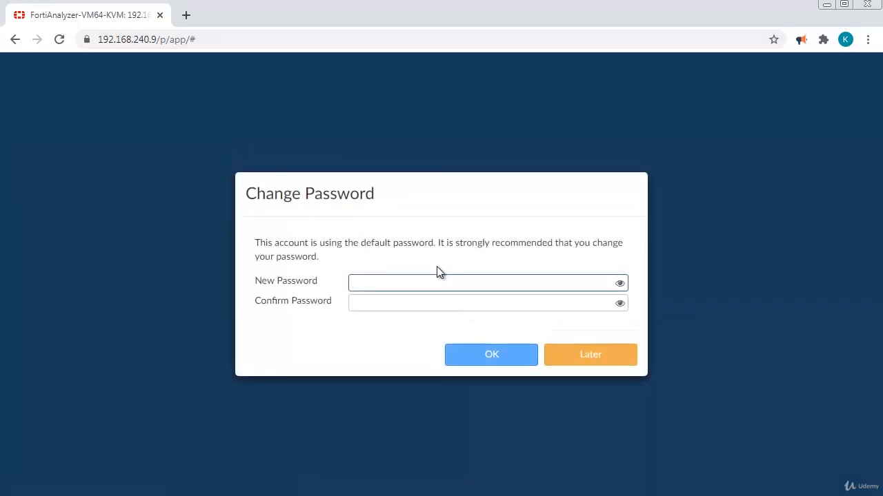
Enter and confirm a new password for the admin account, and apply the password change
type("a")
key("Tab")
type("aa")
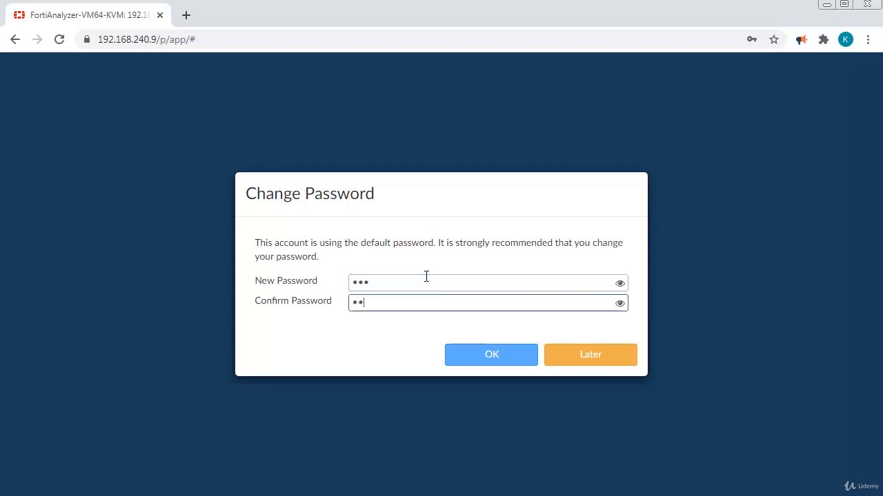
type("a")
left_click(477, 364)
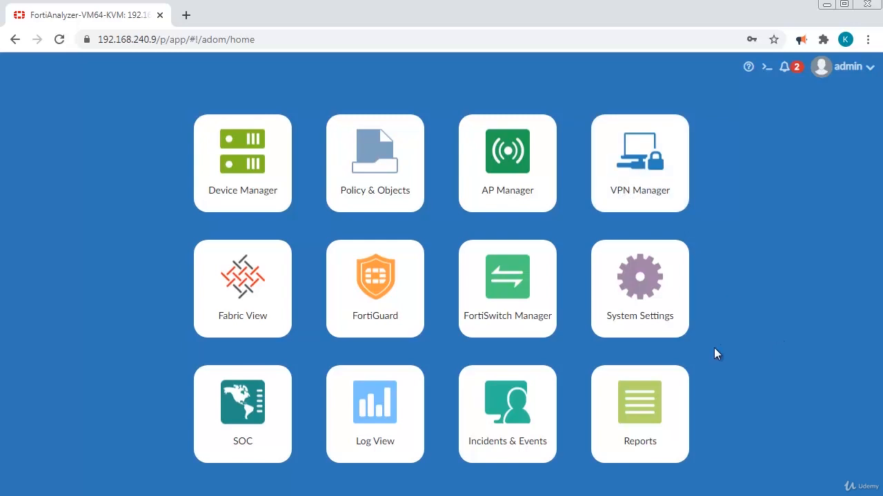
Open System Settings and collapse the Admin, Certificates and Advanced groups in the navigation tree
left_click(655, 316)
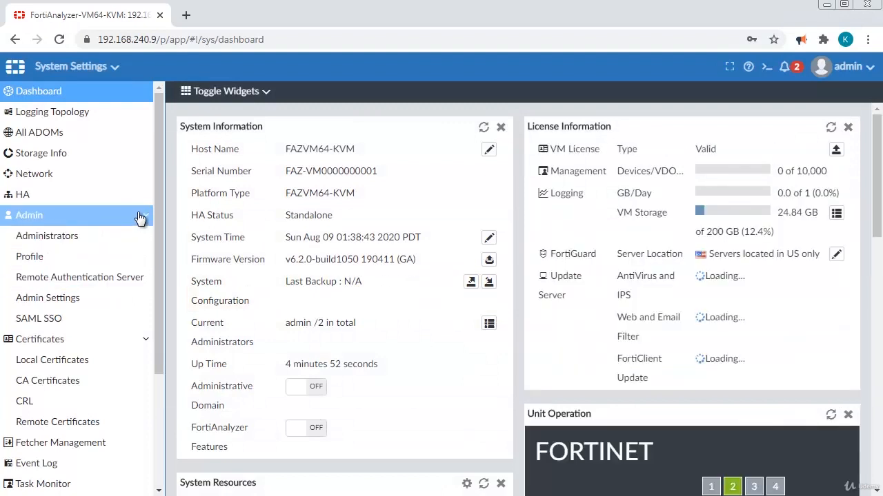
left_click(138, 216)
left_click(143, 237)
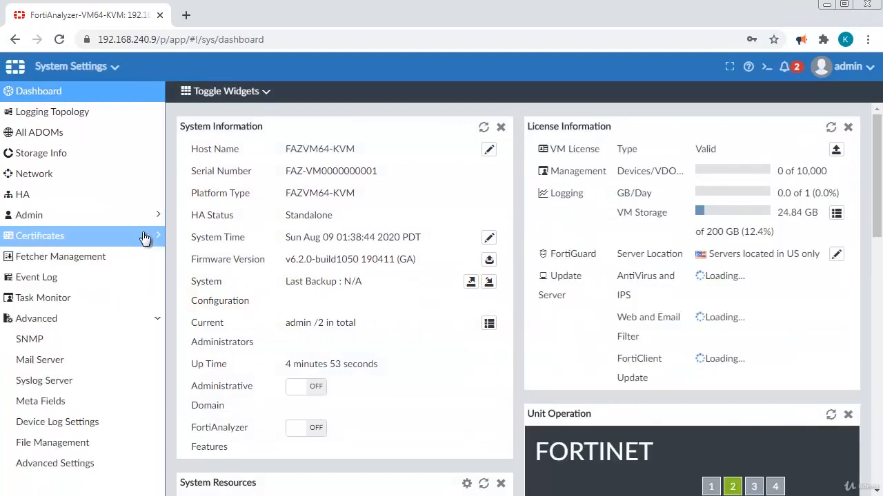
left_click(157, 320)
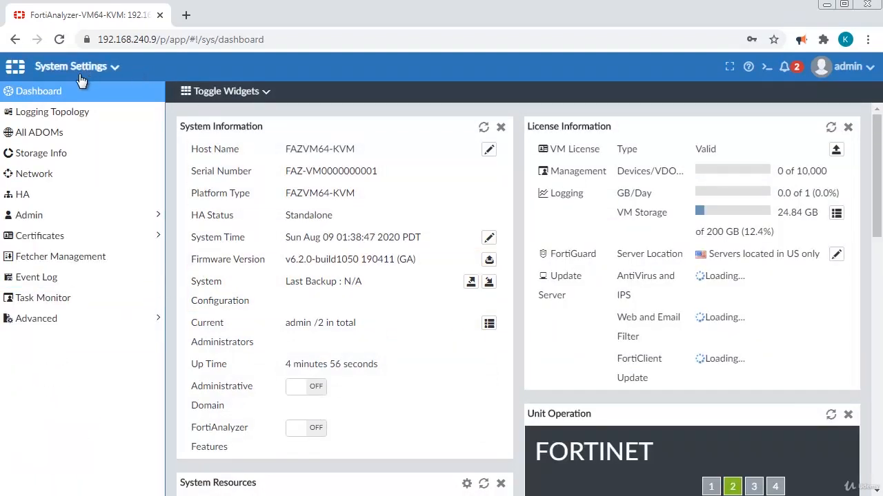